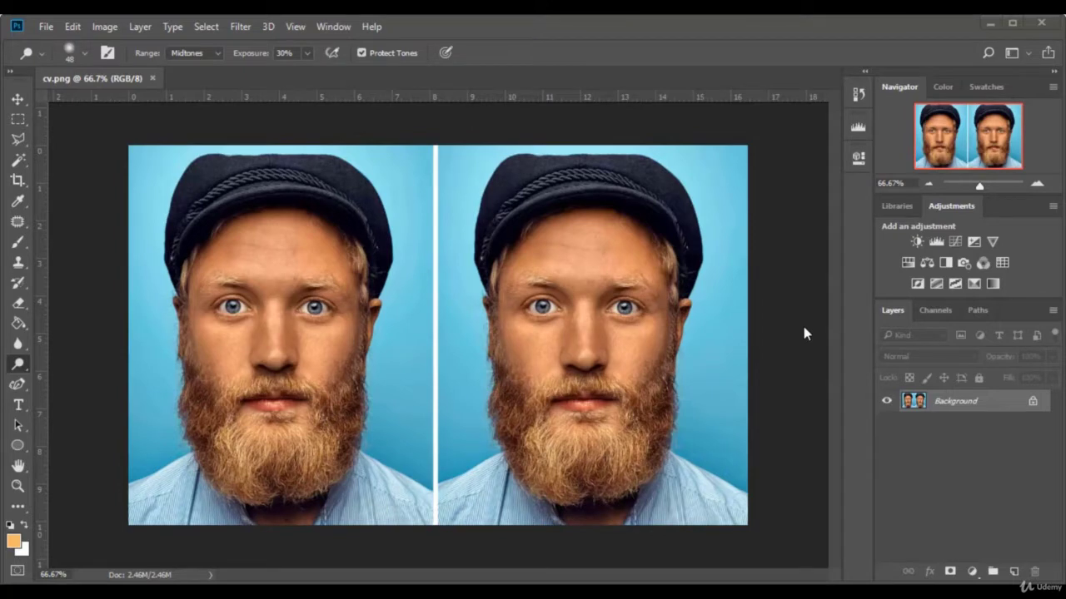
Keep the Dodge Tool selected and close the cv.png document.
right_click(23, 372)
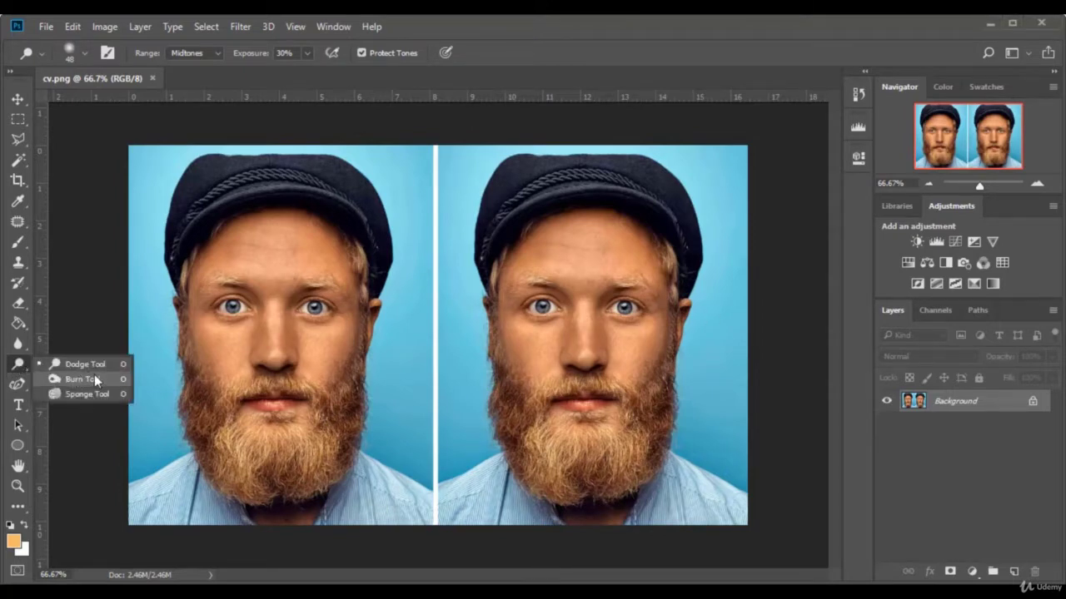
click(83, 364)
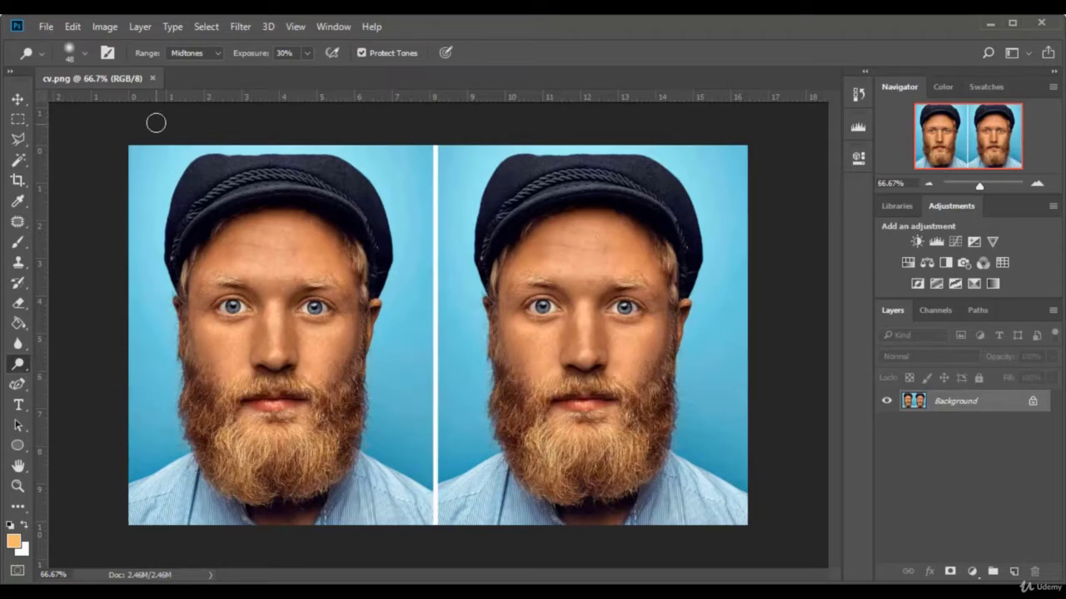
click(153, 78)
Open pexels-photo-1374610.jpg through File > Open.
click(46, 27)
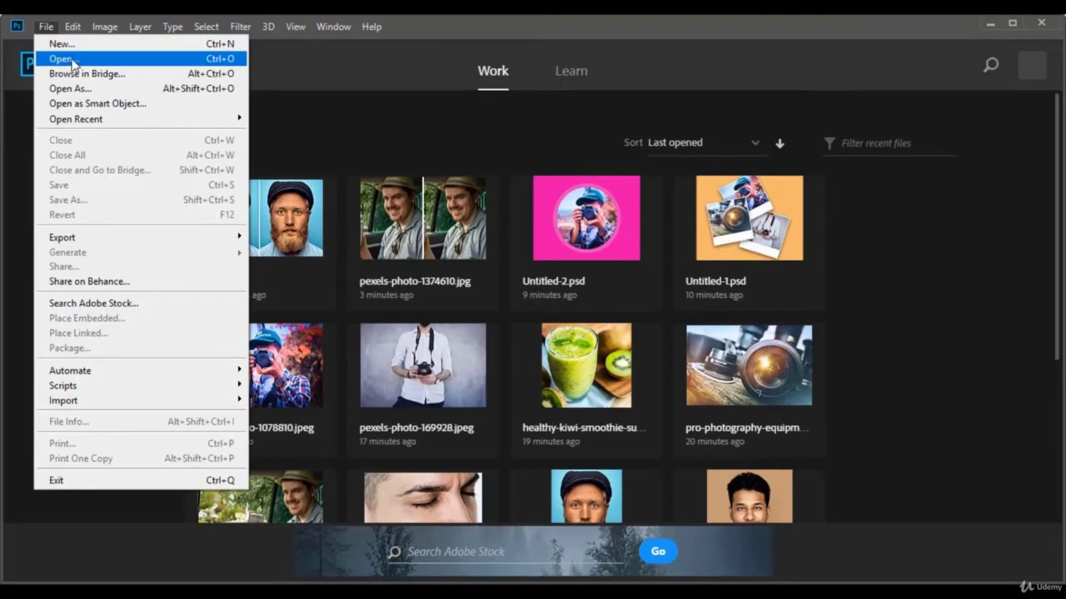
click(68, 60)
click(616, 129)
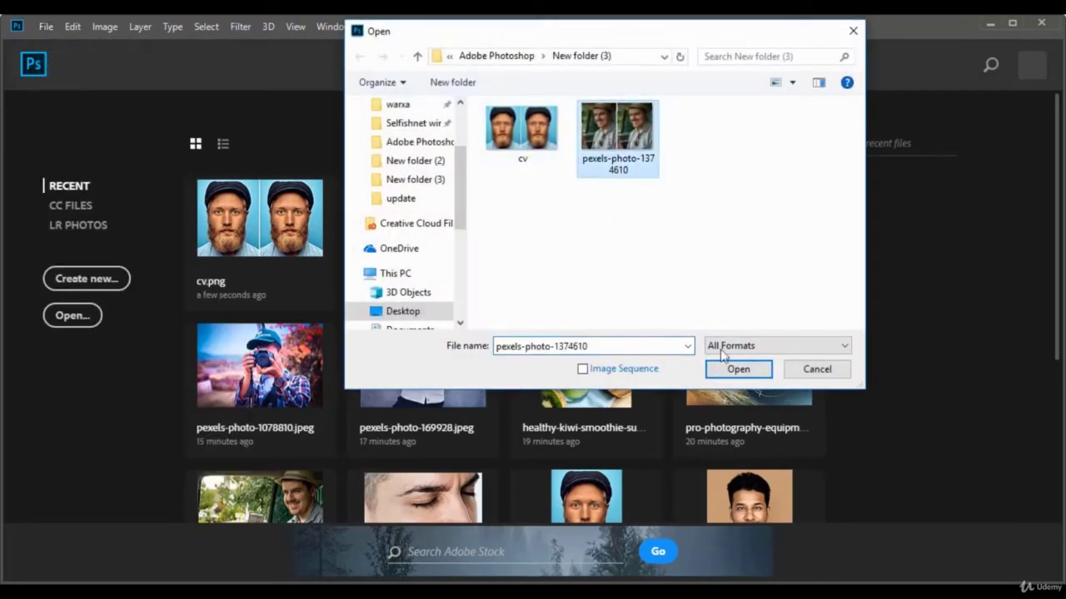
click(731, 369)
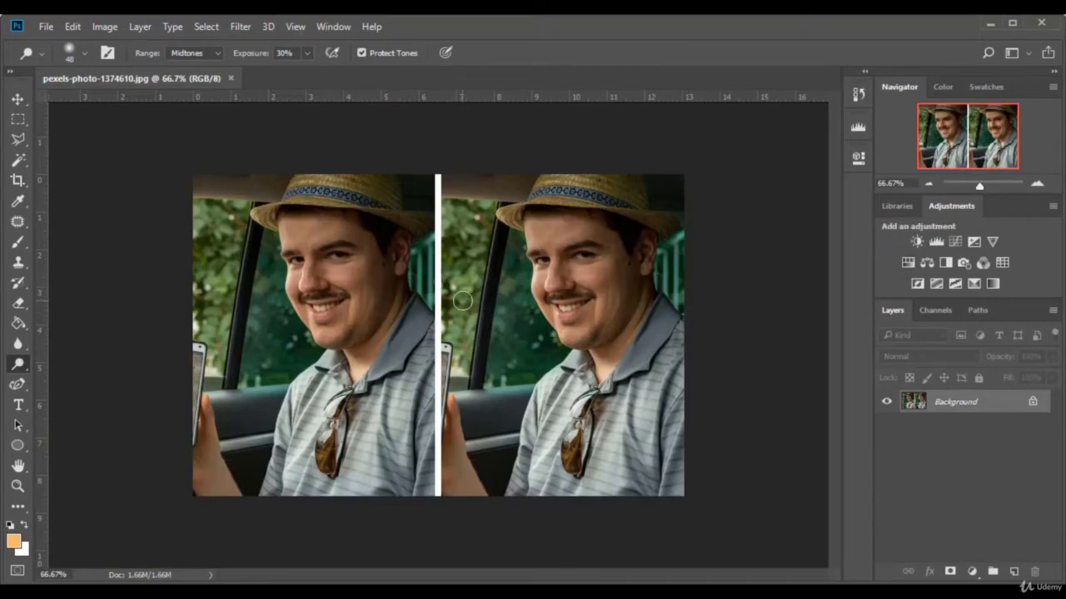
Unlock the Background as Layer 0, zoom to 100% and show the Navigator panel.
click(1033, 403)
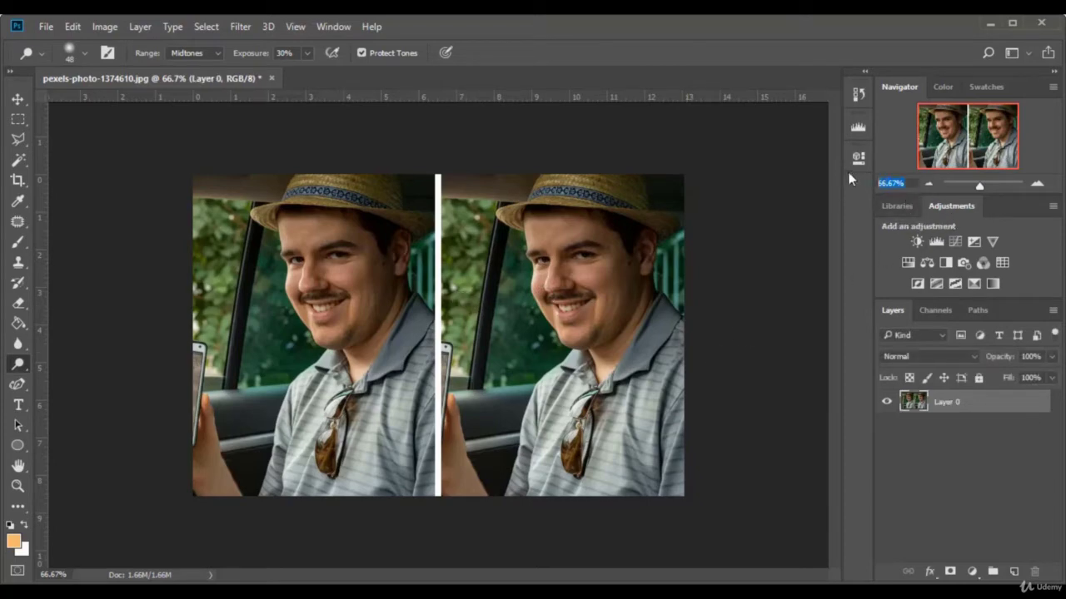
text(100)
key(Return)
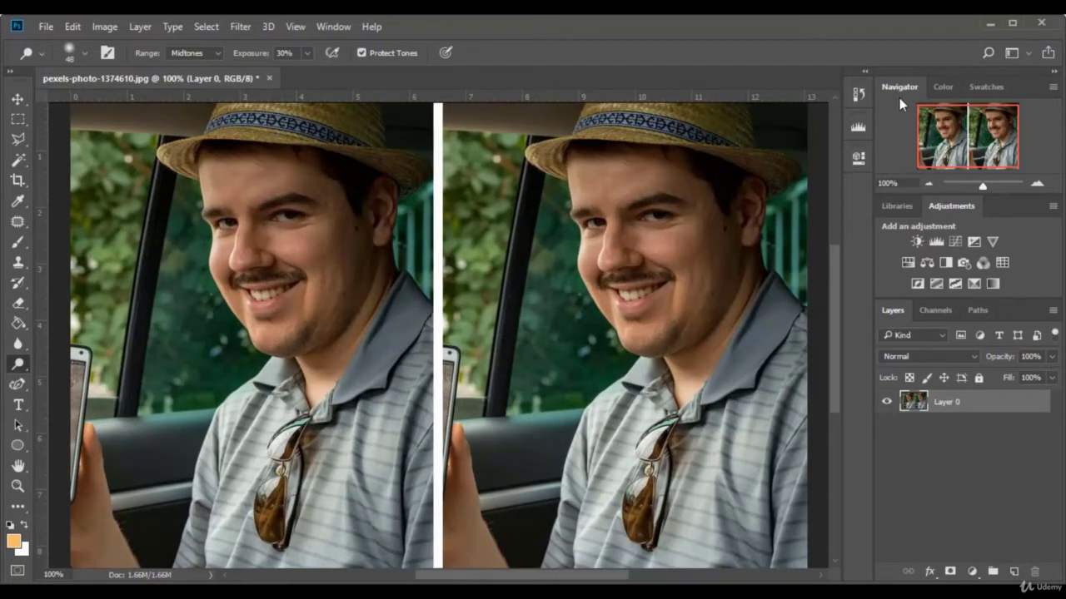
click(329, 26)
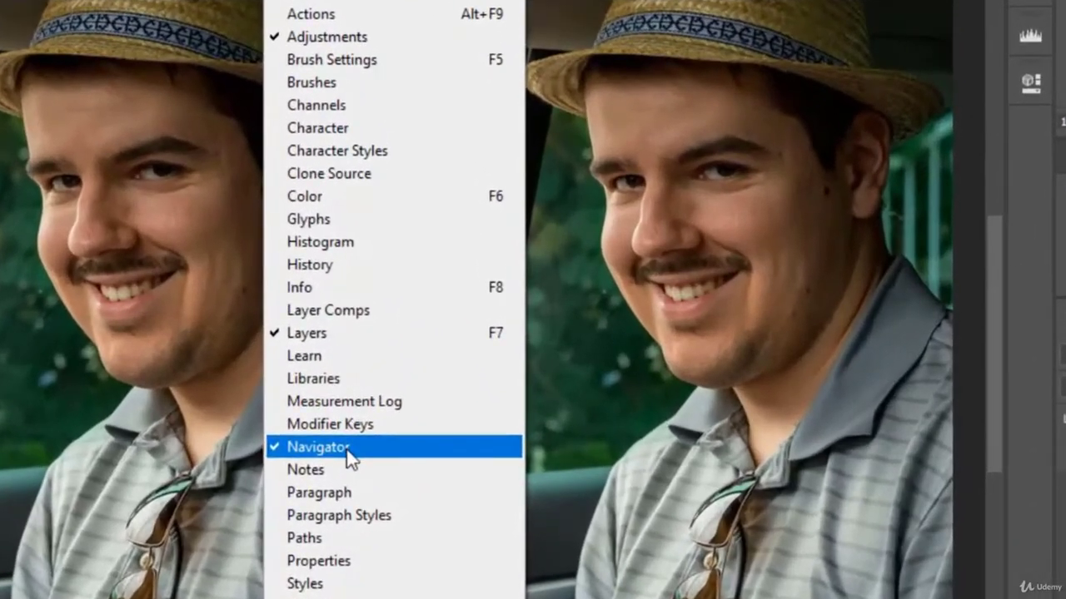
click(401, 396)
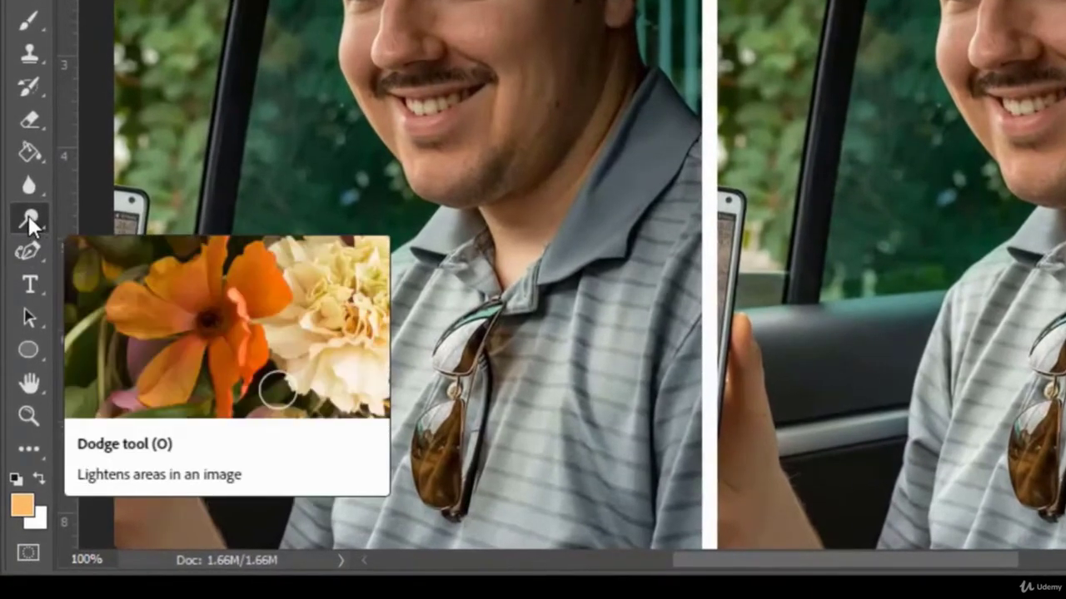
Select the Dodge Tool with Midtones range and 30% exposure.
right_click(28, 216)
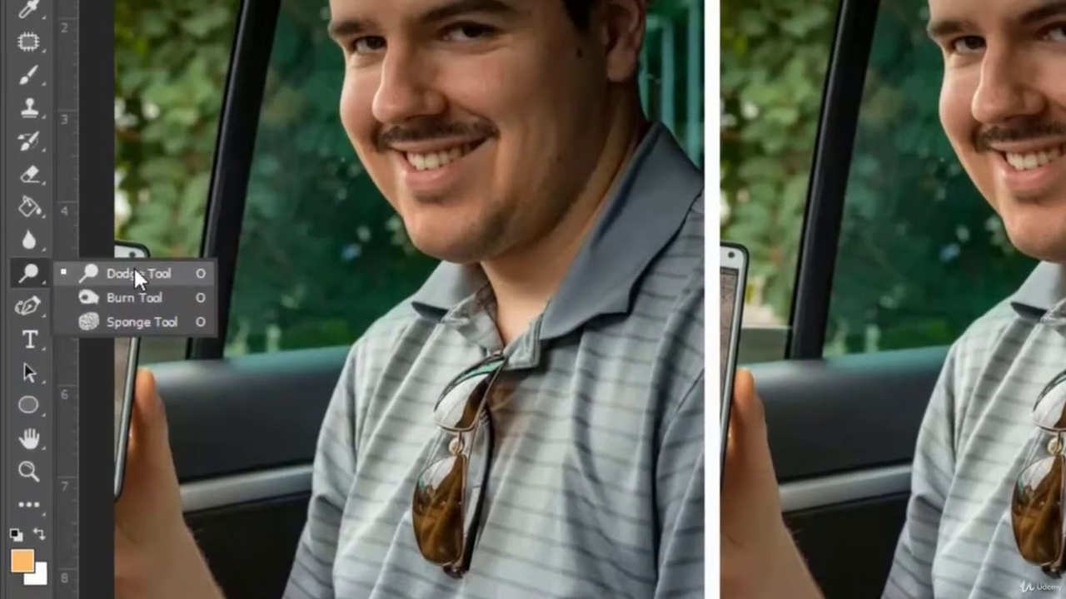
click(135, 274)
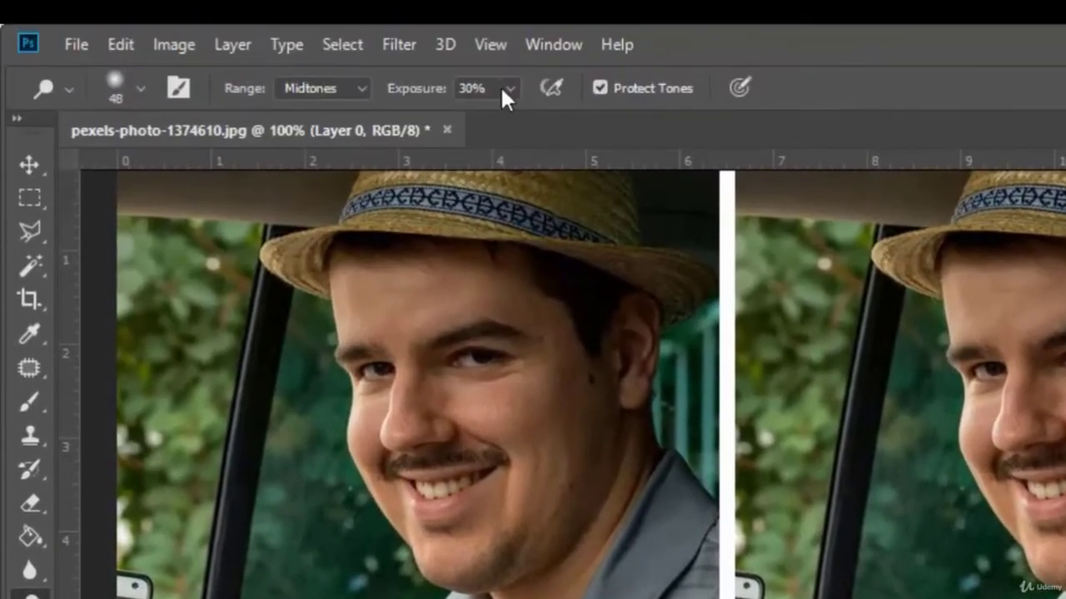
click(360, 87)
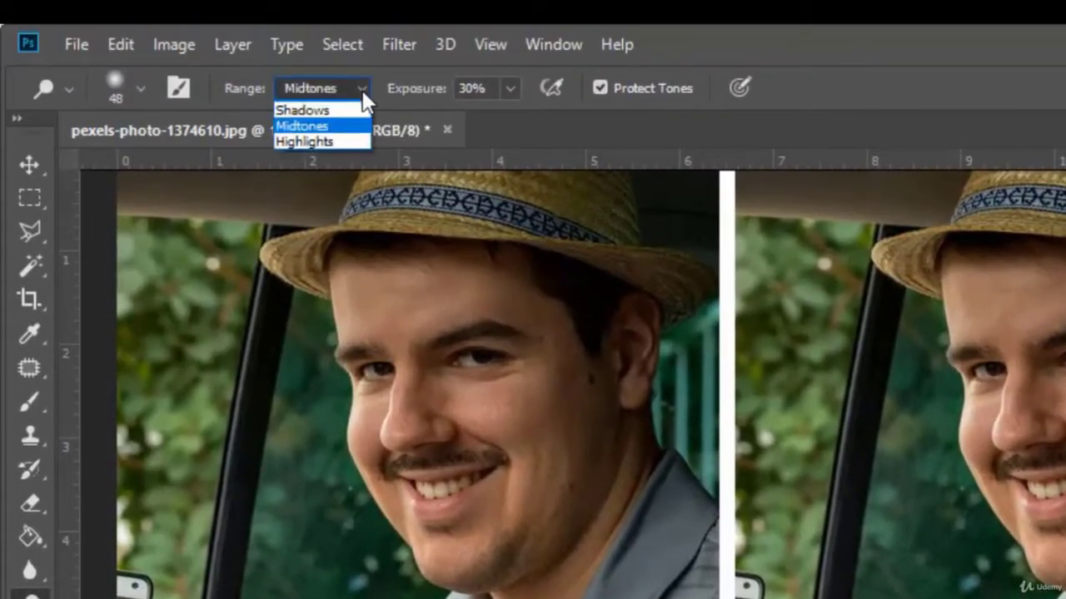
click(323, 126)
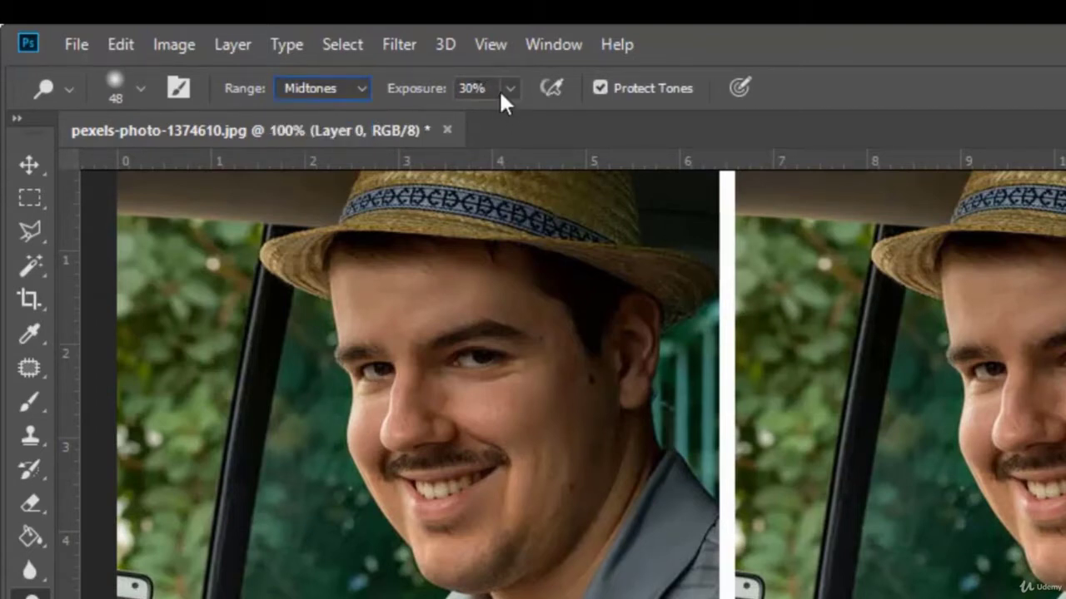
click(432, 99)
Apply 30% exposure and dodge the forehead, nose, cheeks and chin of the right face.
key(Return)
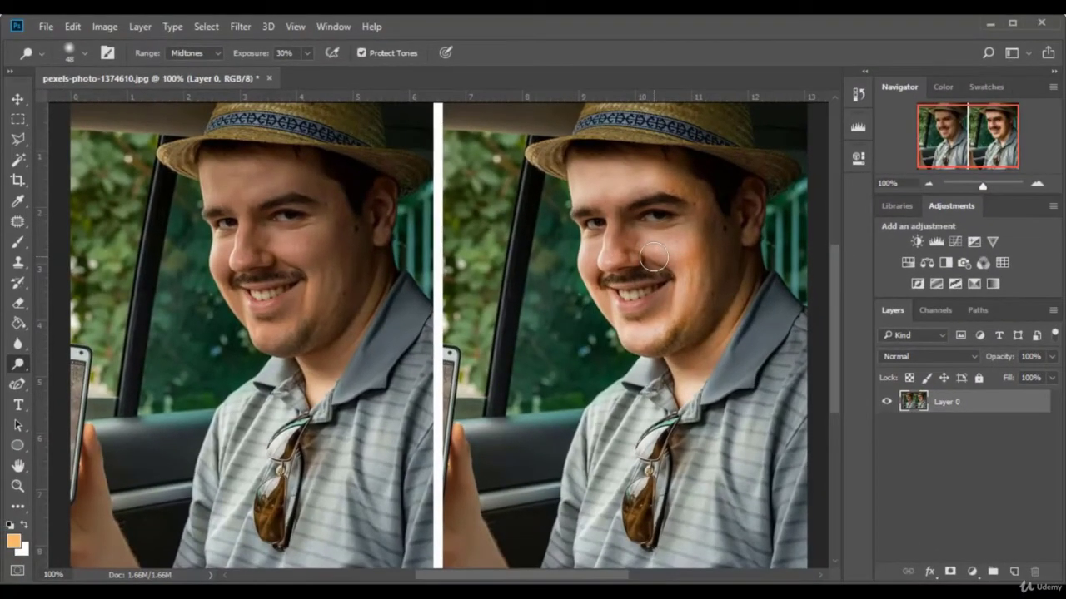
Select the Burn Tool, zoom to about 128% and set a soft 31 px brush.
right_click(17, 367)
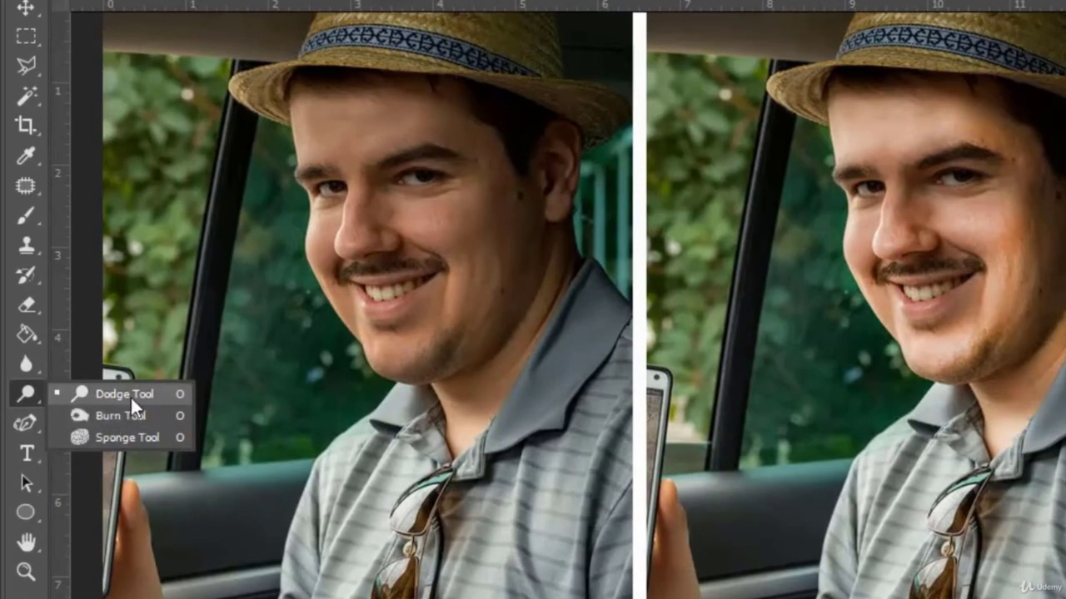
click(108, 416)
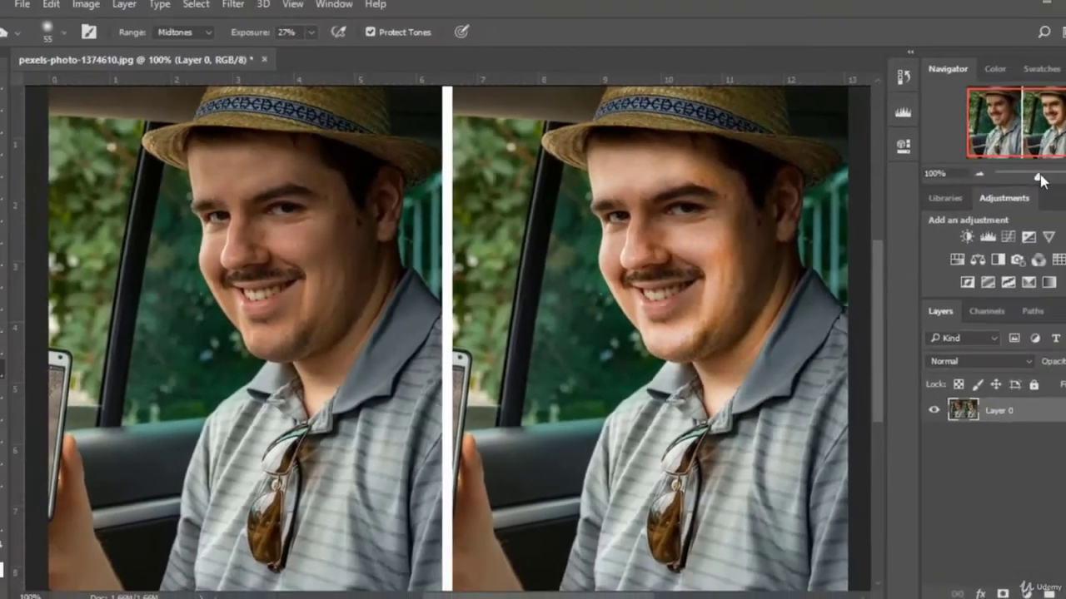
drag(978, 182, 986, 182)
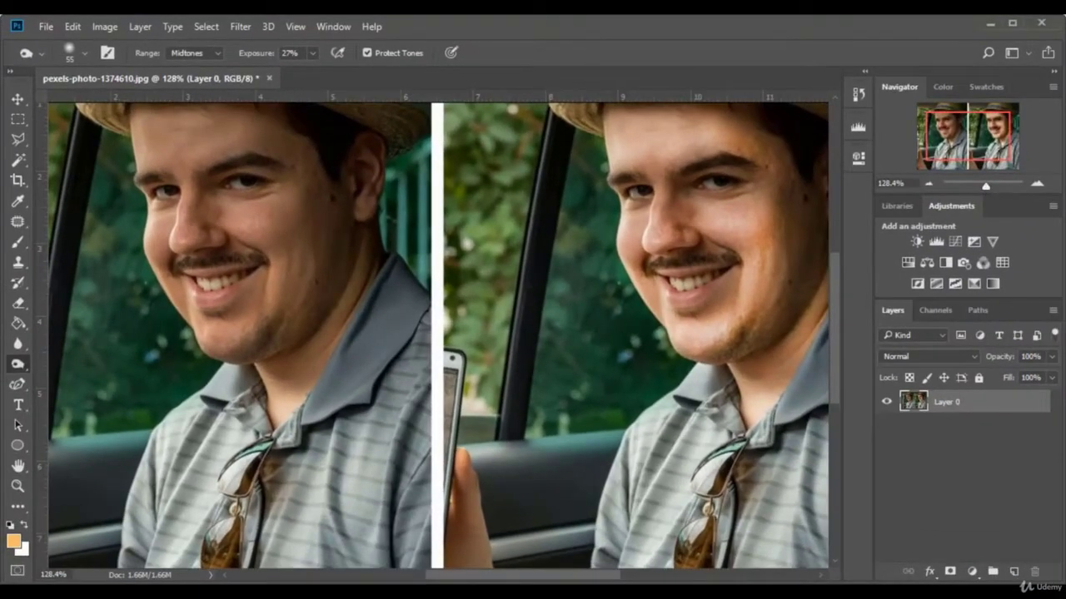
drag(693, 259, 630, 322)
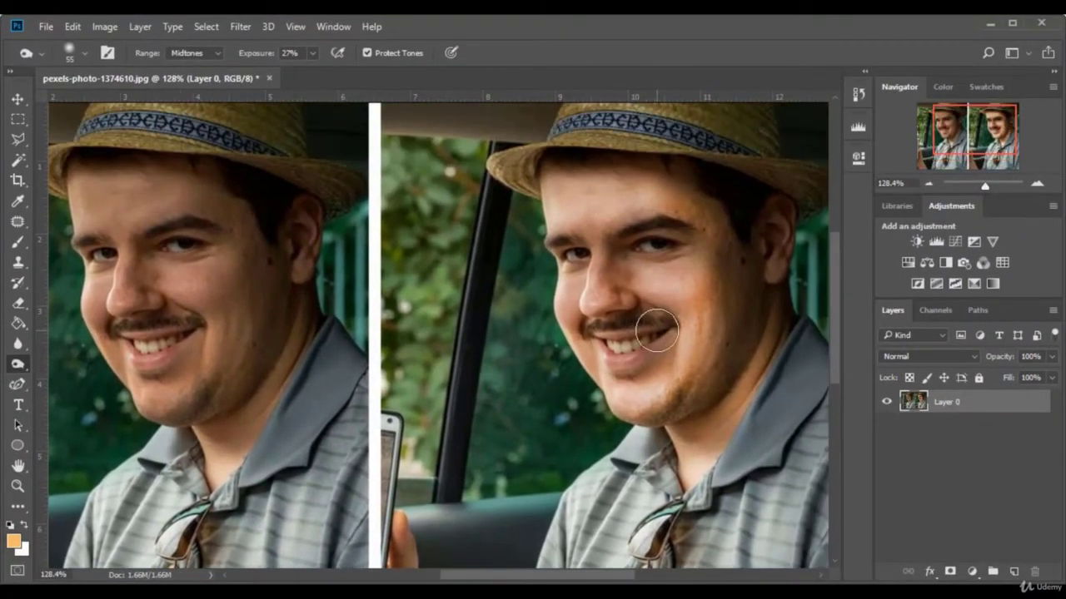
click(84, 53)
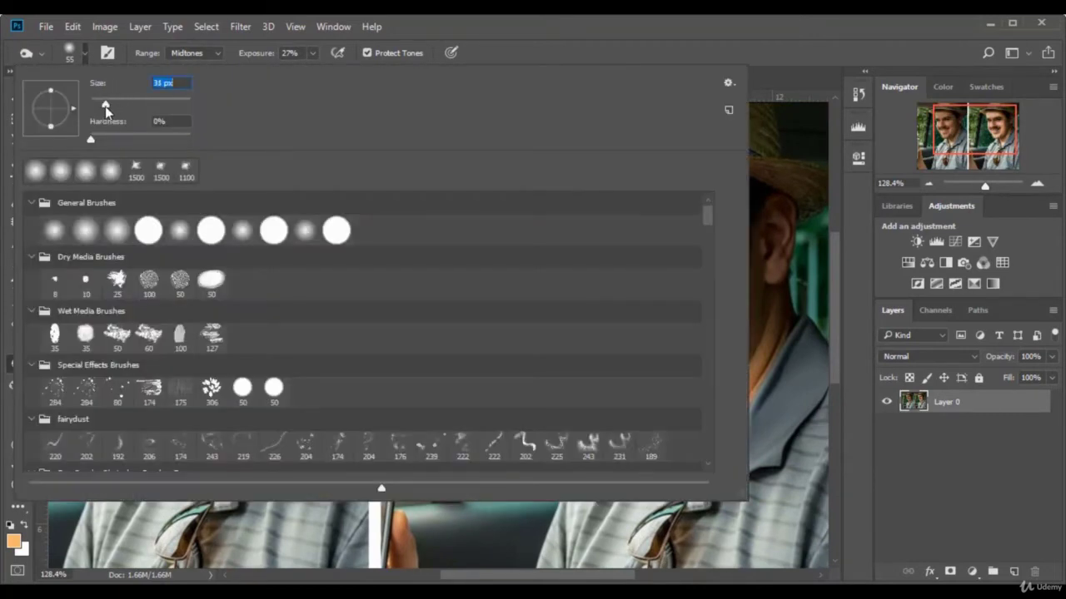
Burn shadows along the jaw, cheek hollows and nose sides, then zoom out.
click(717, 55)
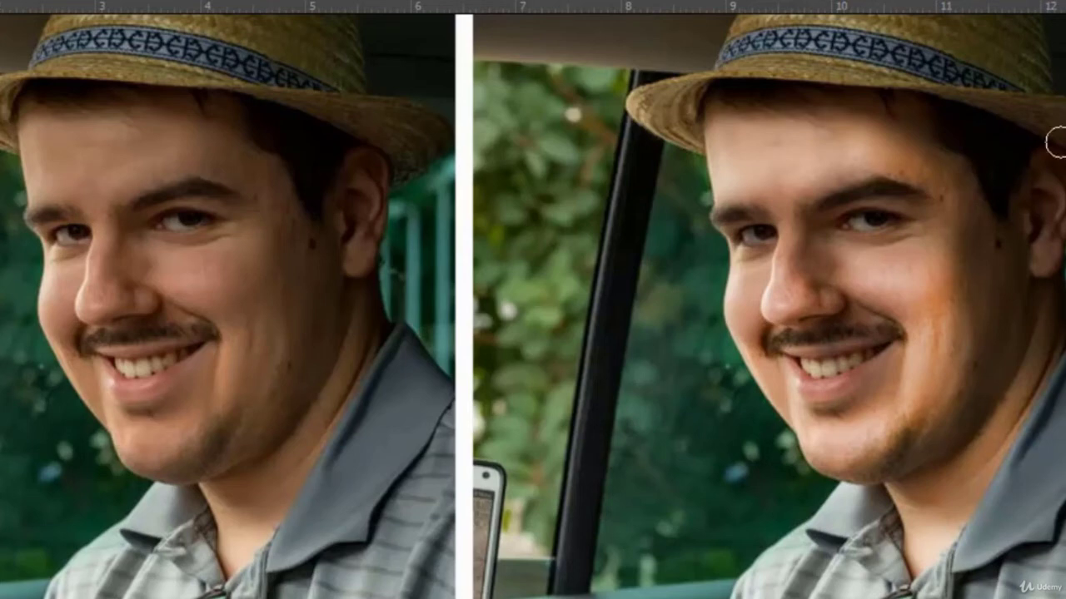
key(ctrl+minus)
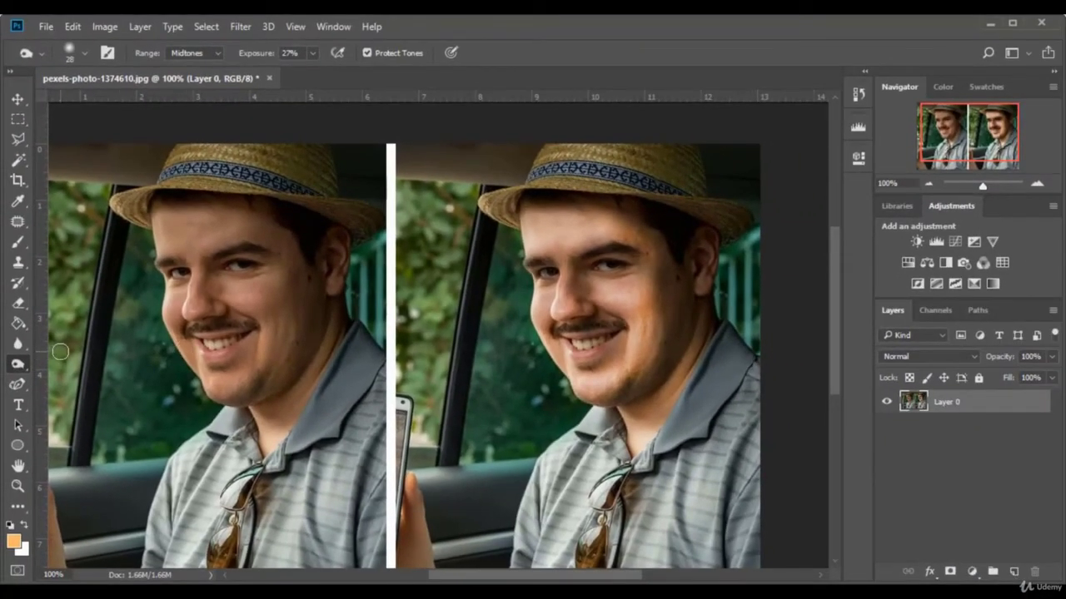
Reselect the Dodge Tool and close pexels-photo-1374610.jpg without saving.
mouse_move(24, 373)
mouse_down()
mouse_move(59, 377)
mouse_move(63, 365)
mouse_up()
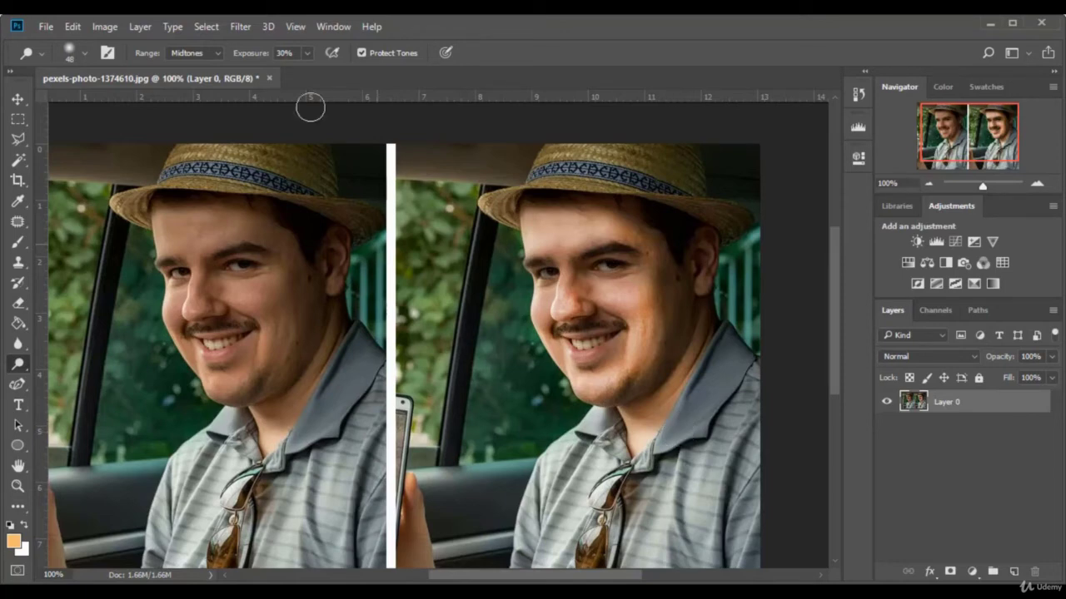
click(268, 77)
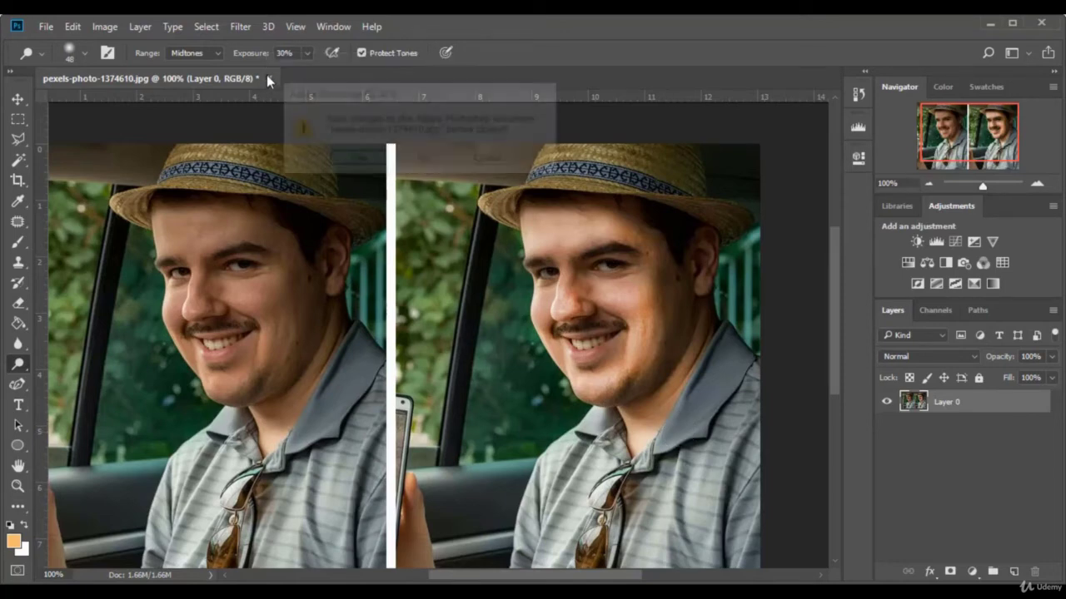
click(421, 158)
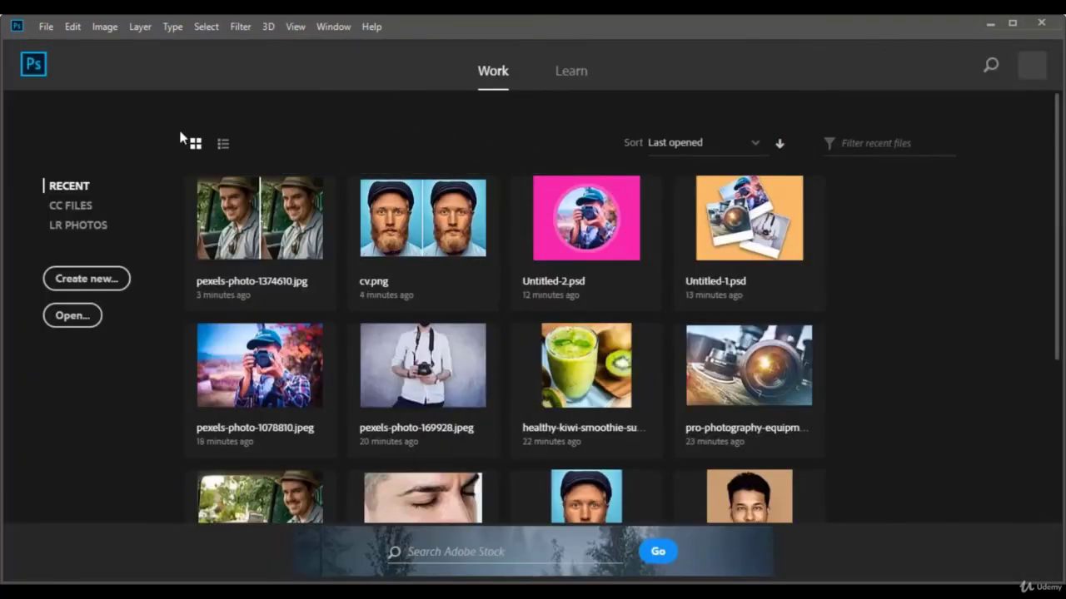
click(47, 27)
Open cv.png from the Open dialog.
click(74, 60)
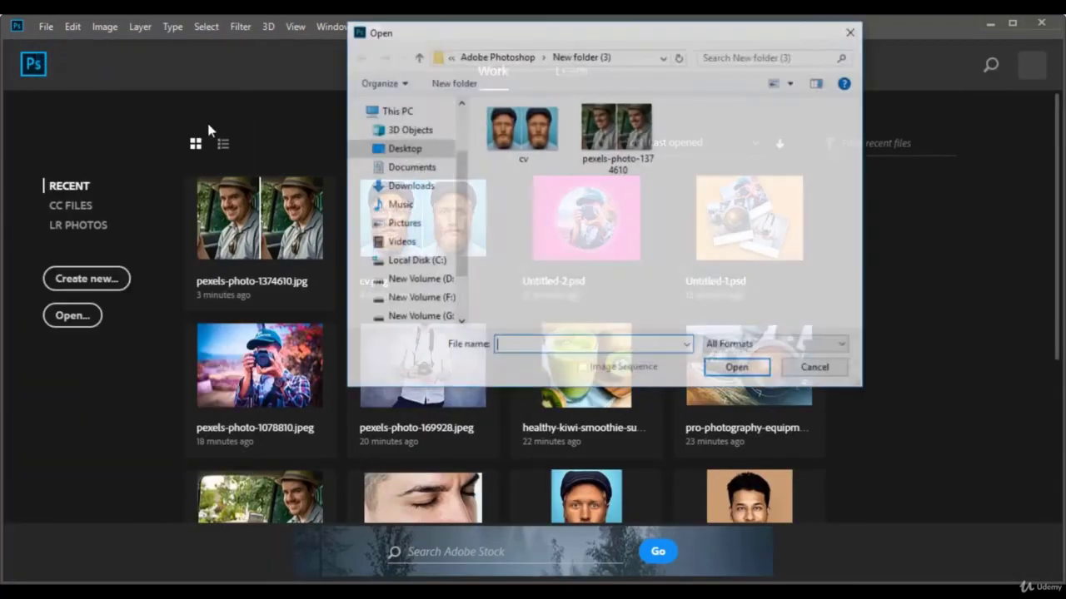
click(520, 134)
click(719, 368)
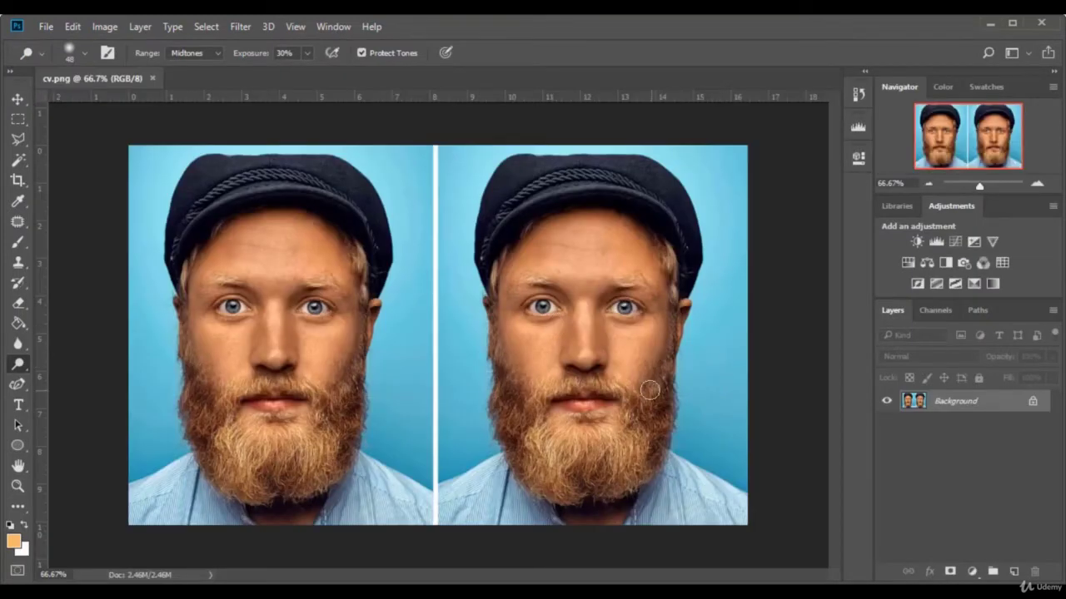
Unlock the Background as Layer 0 and keep the Dodge Tool active.
click(1033, 402)
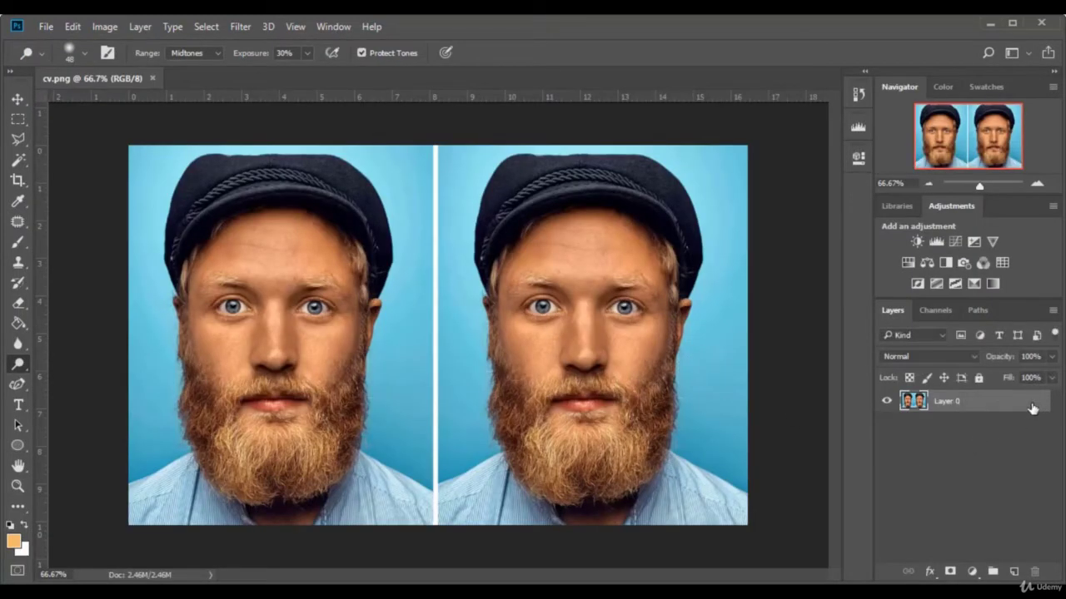
right_click(18, 373)
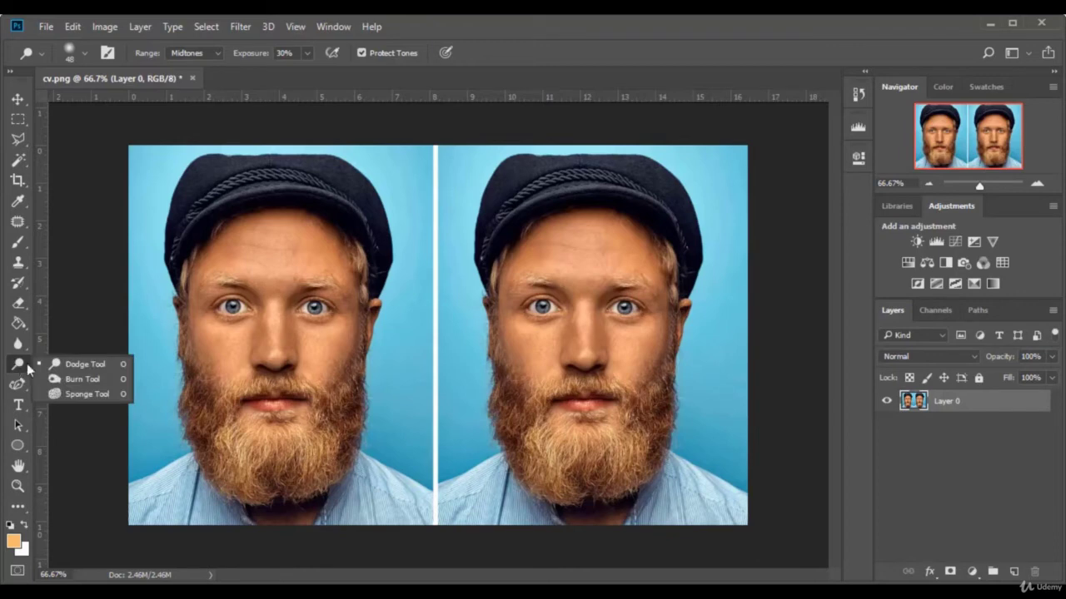
click(83, 365)
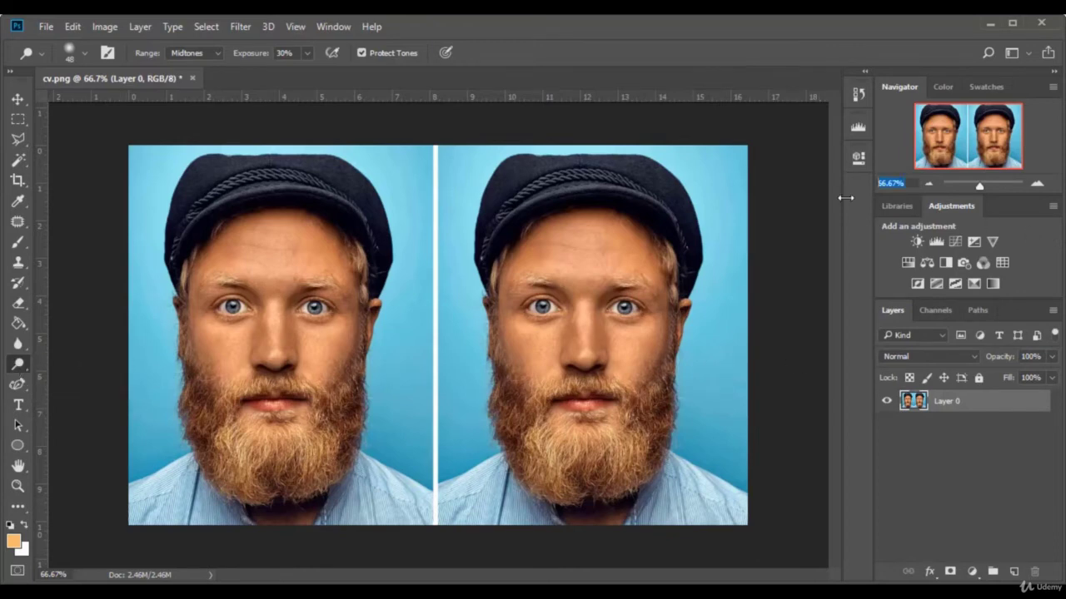
click(897, 184)
text(100)
Zoom to 100% and set a soft 69 px dodge brush.
key(Return)
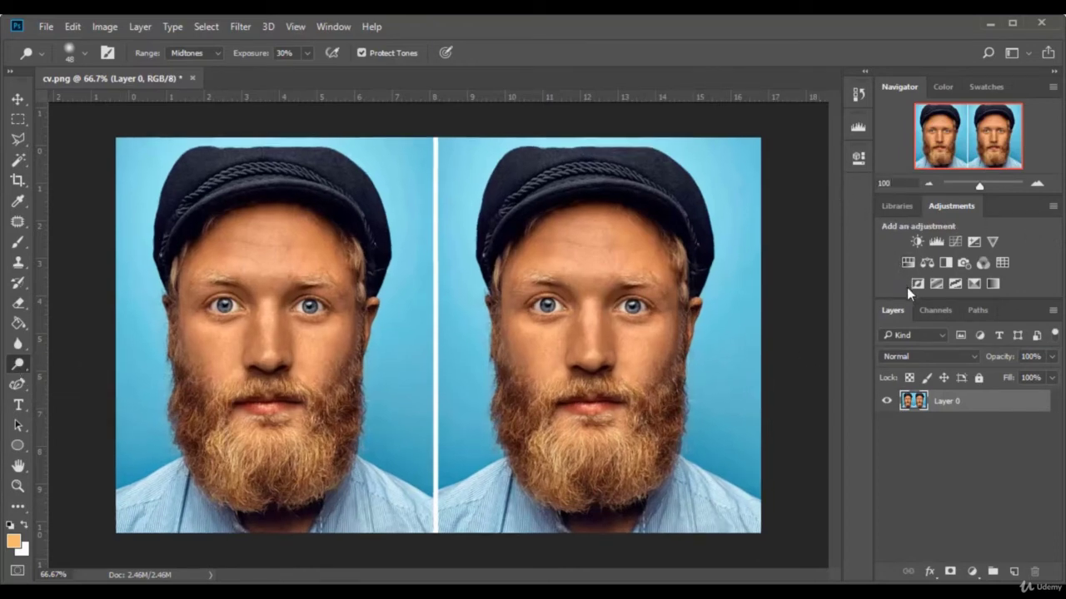
drag(575, 580, 593, 580)
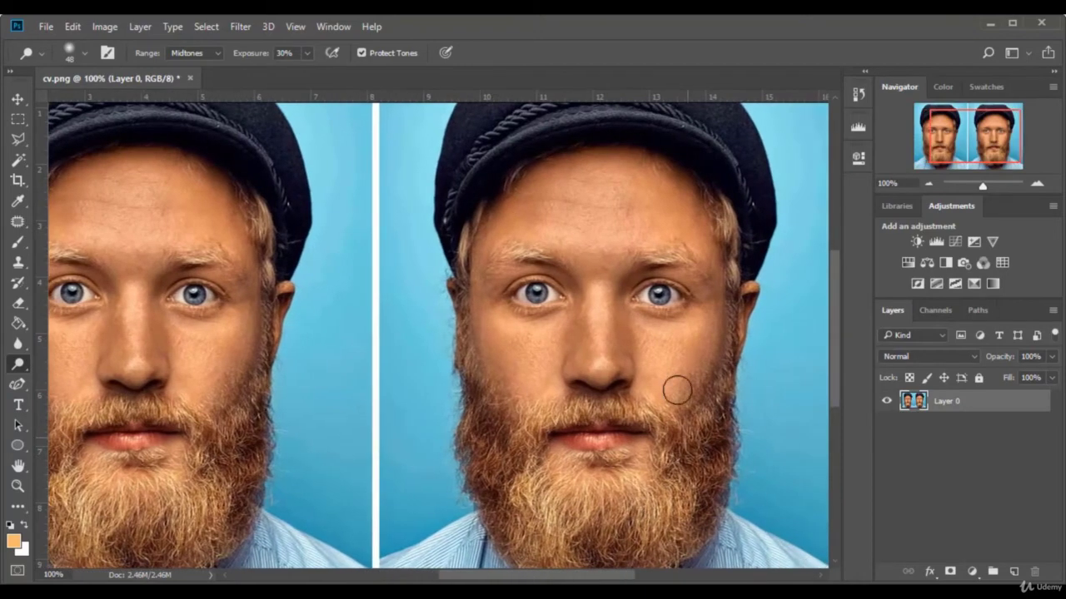
click(85, 53)
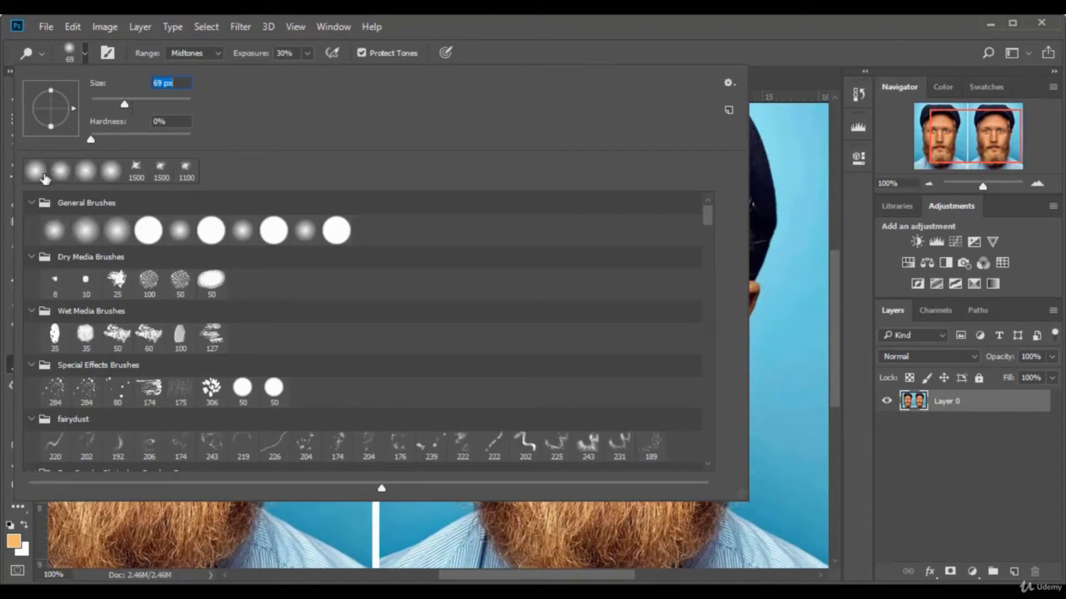
click(760, 55)
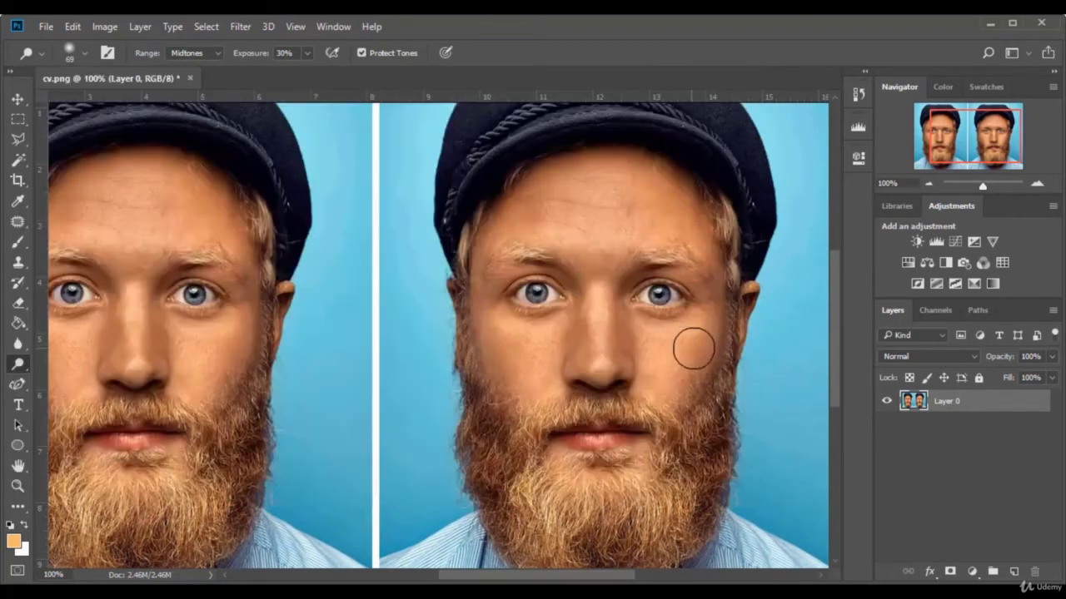
Dodge both cheeks and the jaw area of the right face.
mouse_move(686, 341)
mouse_down()
mouse_move(694, 356)
mouse_move(666, 369)
mouse_move(678, 405)
mouse_move(705, 348)
mouse_move(692, 352)
mouse_move(680, 388)
mouse_up()
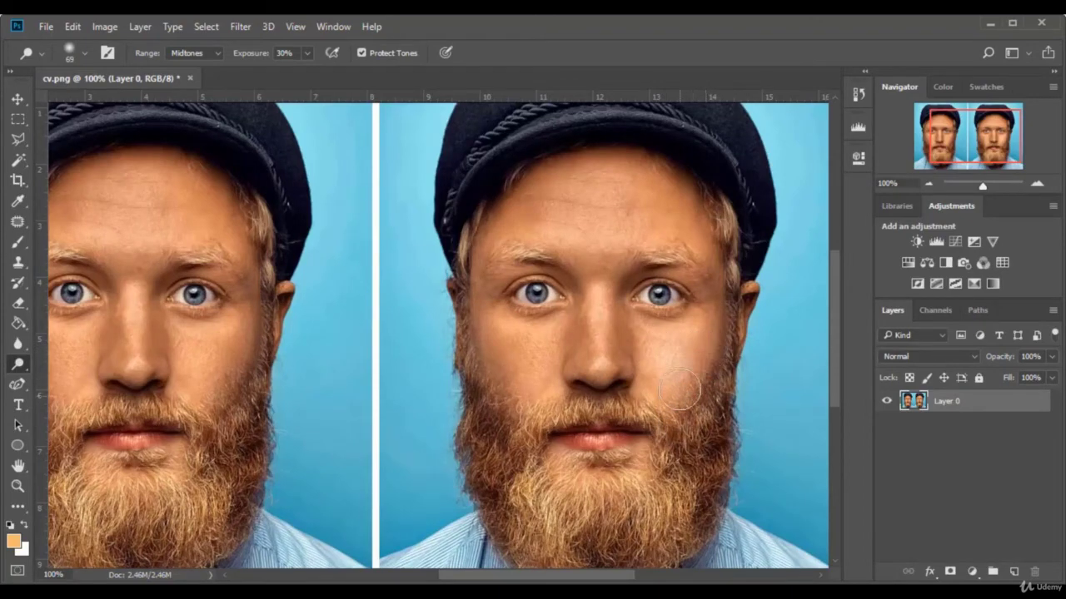
mouse_move(554, 362)
mouse_down()
mouse_move(502, 367)
mouse_move(525, 383)
mouse_move(513, 360)
mouse_move(492, 364)
mouse_move(528, 345)
mouse_move(532, 406)
mouse_up()
mouse_move(666, 399)
mouse_down()
mouse_move(708, 452)
mouse_move(721, 291)
mouse_move(702, 167)
mouse_move(614, 198)
mouse_move(597, 186)
mouse_move(566, 195)
mouse_move(588, 213)
mouse_move(637, 183)
mouse_move(661, 222)
mouse_move(684, 230)
mouse_move(592, 224)
mouse_move(665, 208)
mouse_move(703, 223)
mouse_move(571, 178)
mouse_move(540, 208)
mouse_move(490, 312)
mouse_move(706, 435)
mouse_move(680, 363)
mouse_move(716, 339)
mouse_move(594, 314)
mouse_move(588, 386)
mouse_up()
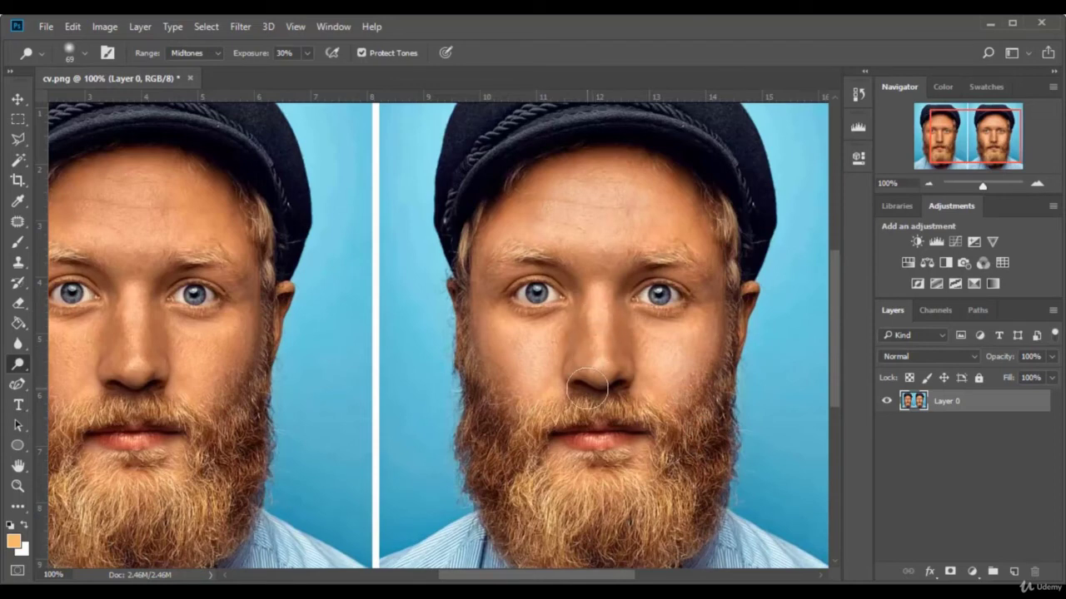
Dodge the lower beard and the right side of the beard.
scroll(615, 509, down, 2)
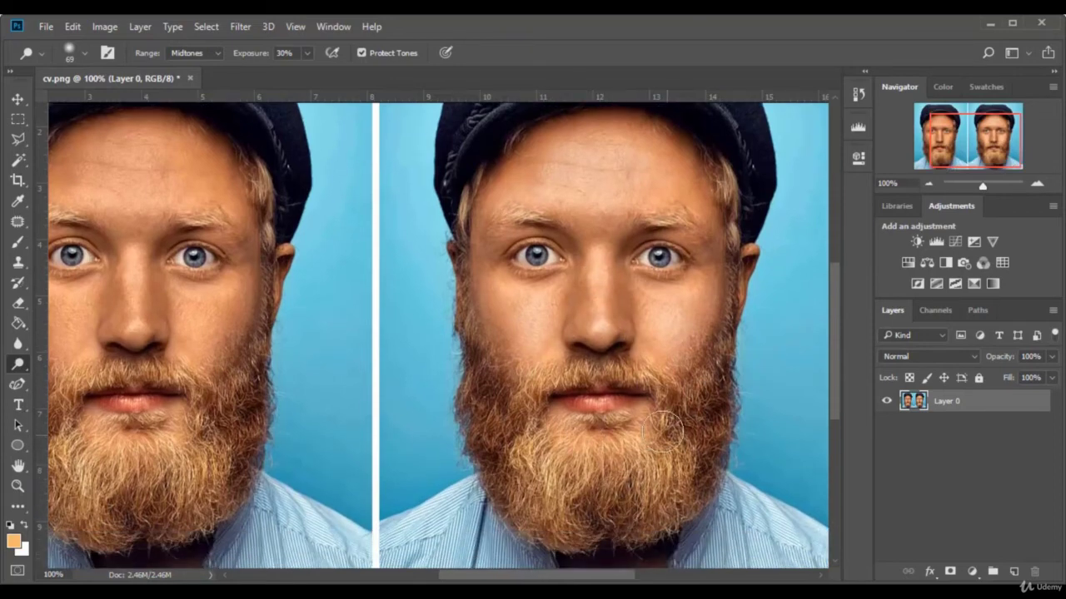
mouse_move(663, 431)
mouse_down()
mouse_move(675, 514)
mouse_move(630, 520)
mouse_move(592, 454)
mouse_move(584, 411)
mouse_move(523, 500)
mouse_move(535, 507)
mouse_move(518, 563)
mouse_move(529, 466)
mouse_move(565, 534)
mouse_up()
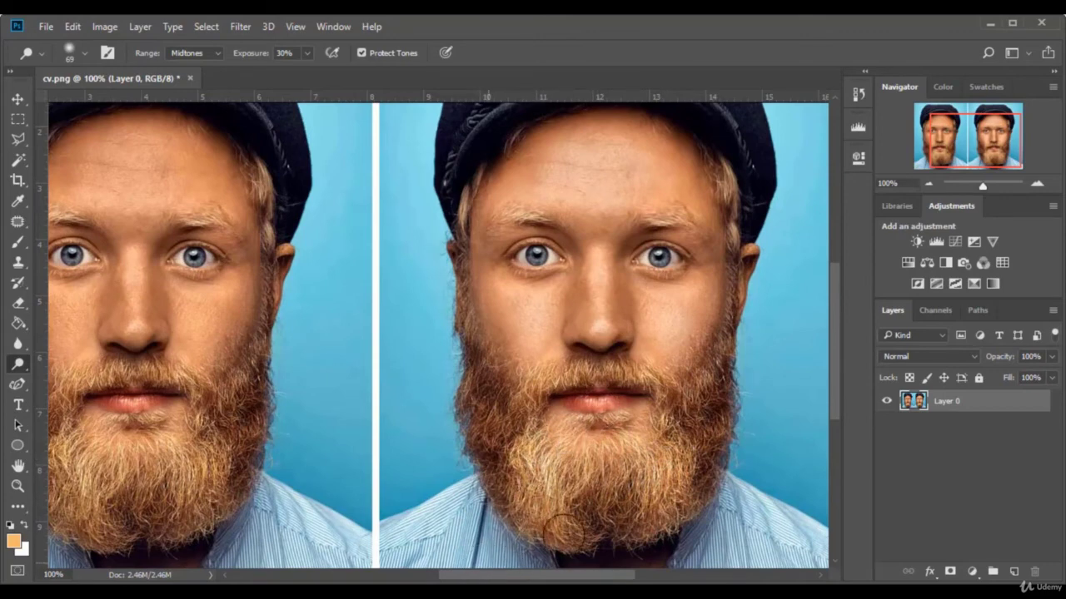
mouse_move(656, 366)
mouse_down()
mouse_move(683, 403)
mouse_move(671, 420)
mouse_move(675, 455)
mouse_move(525, 400)
mouse_move(564, 398)
mouse_move(601, 372)
mouse_move(635, 385)
mouse_move(599, 432)
mouse_move(661, 316)
mouse_move(697, 312)
mouse_move(713, 350)
mouse_up()
Dodge the forehead above the eye, then zoom out to 75%.
scroll(501, 371, up, 1)
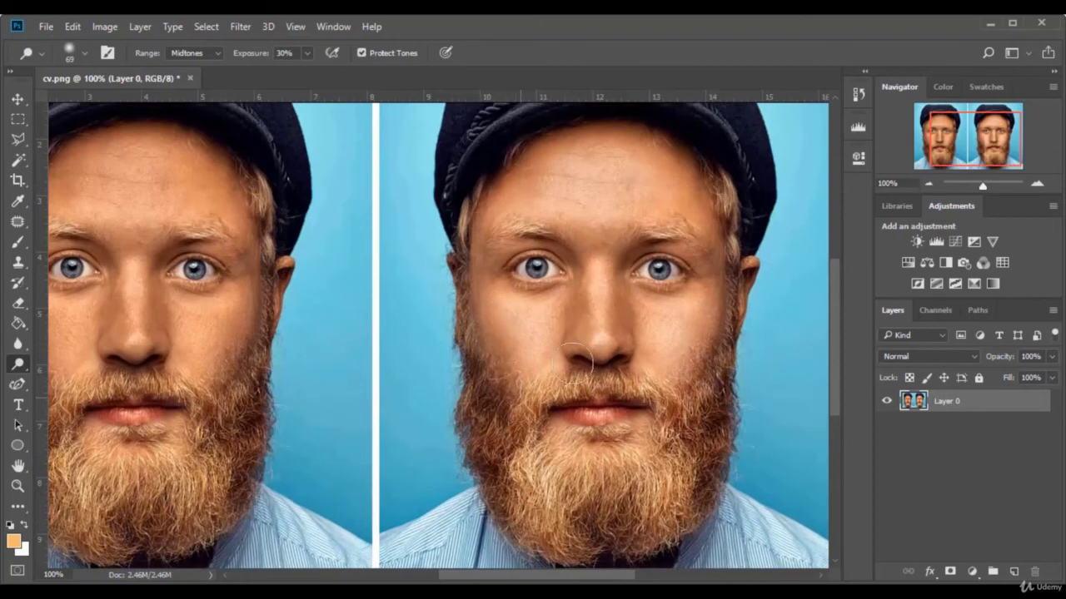
mouse_move(706, 249)
mouse_down()
mouse_move(694, 209)
mouse_move(654, 169)
mouse_move(561, 171)
mouse_move(505, 212)
mouse_up()
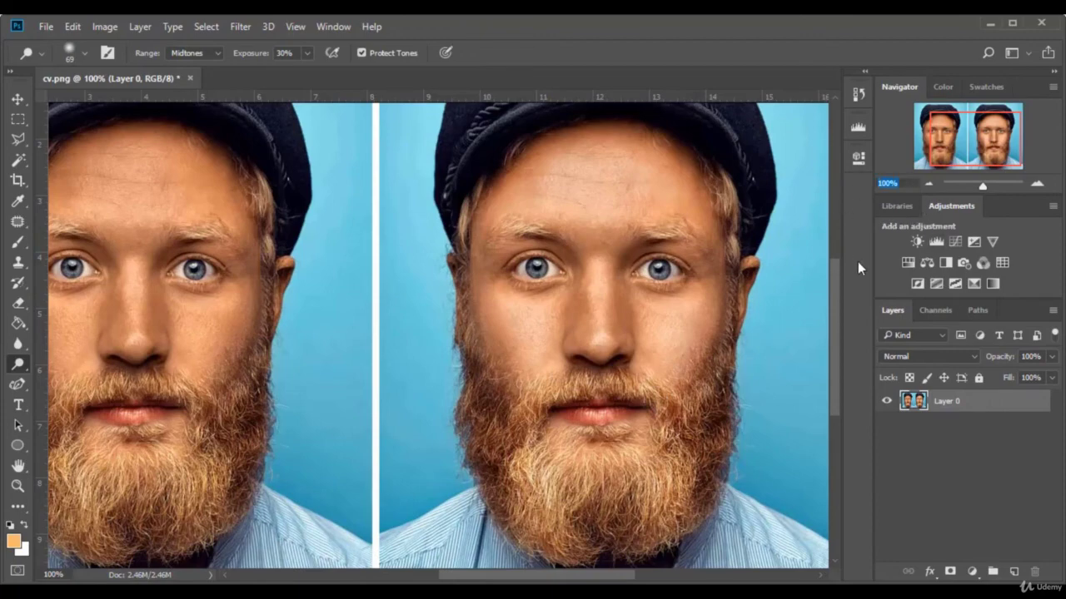
text(75)
key(Return)
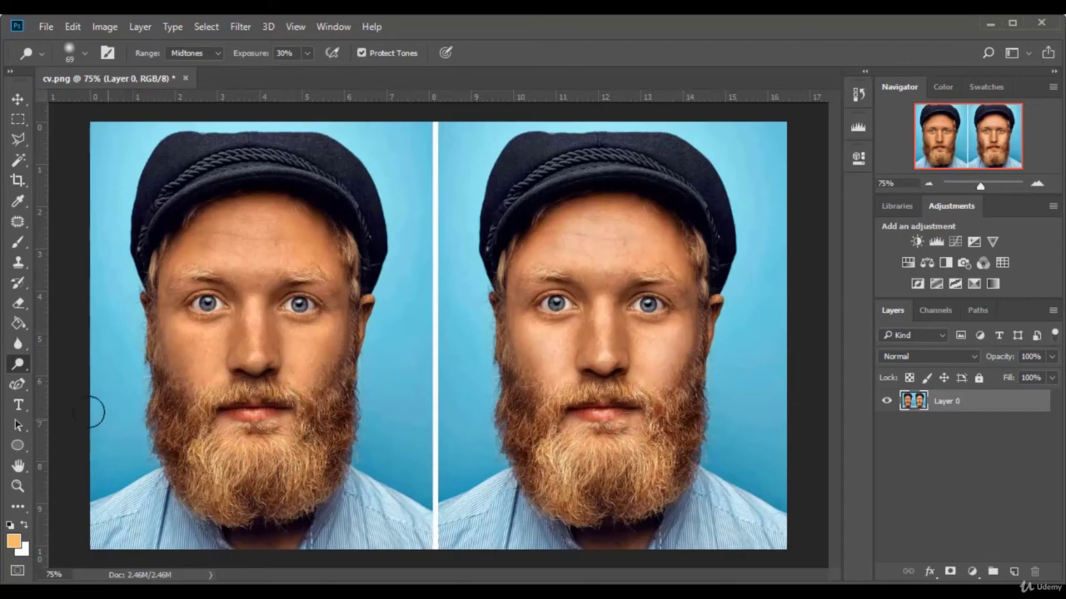
Open the Dodge Tool flyout in the toolbar to reach the Burn Tool.
right_click(15, 364)
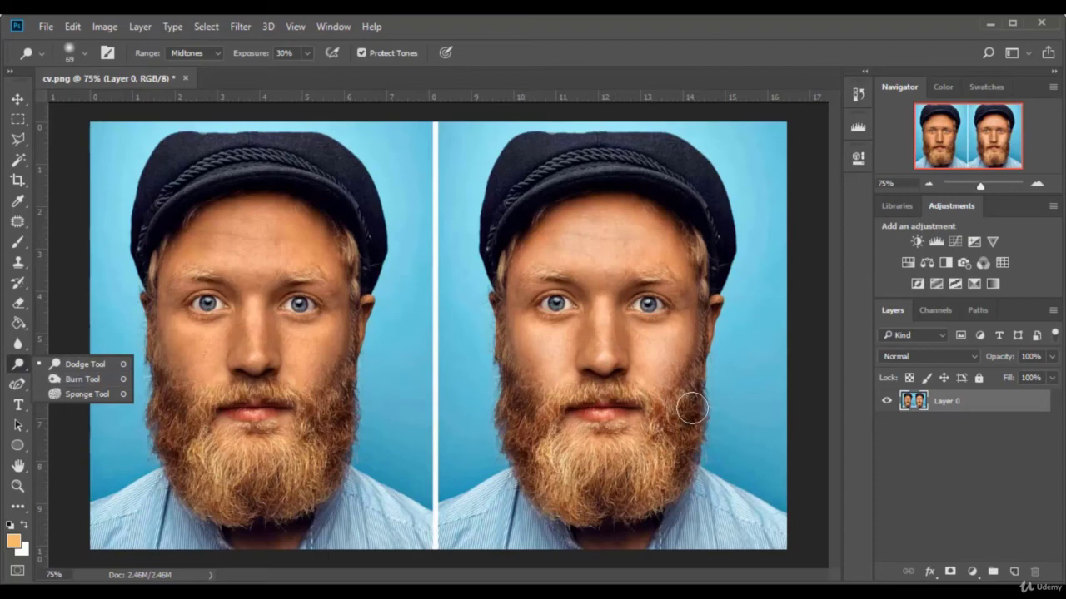
Select the Burn Tool and set its brush size to 75 px.
click(79, 379)
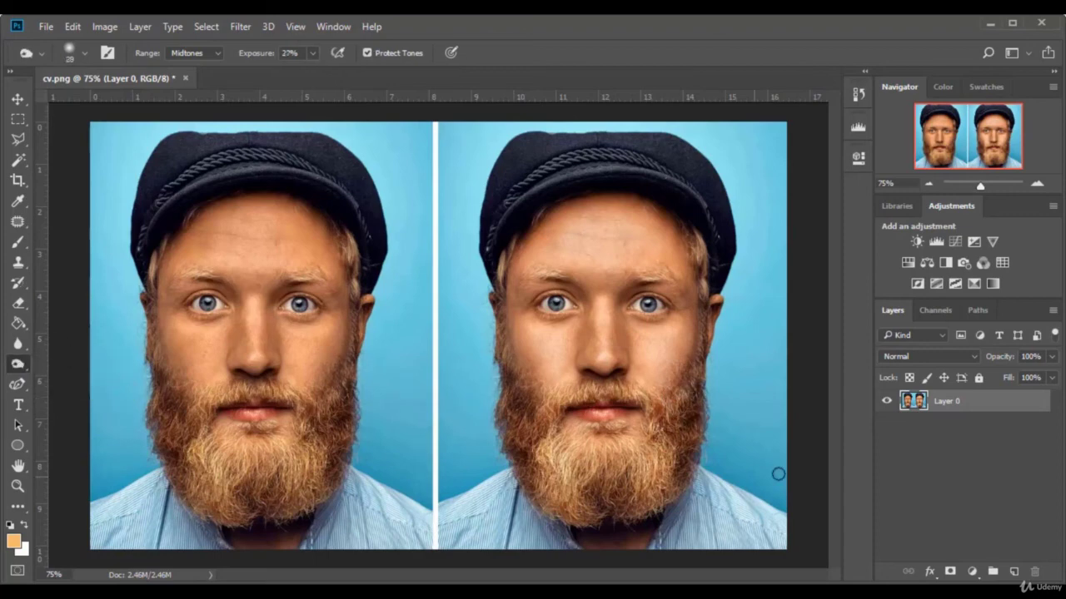
click(86, 53)
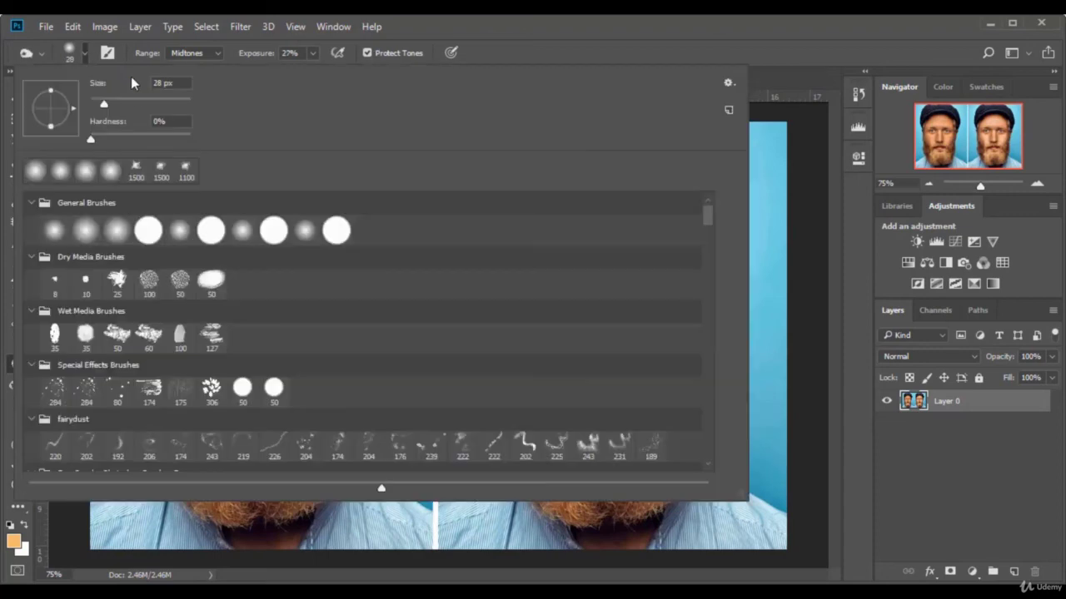
click(797, 55)
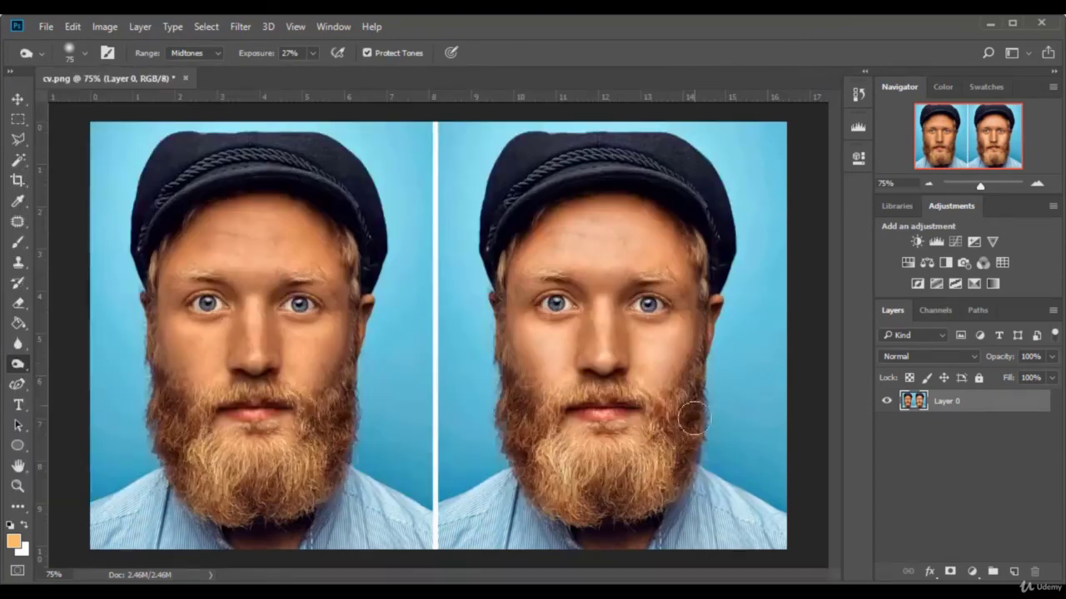
Burn shadows along the beard edge, cheek, nose side, temple hair and right jaw.
drag(517, 424, 512, 492)
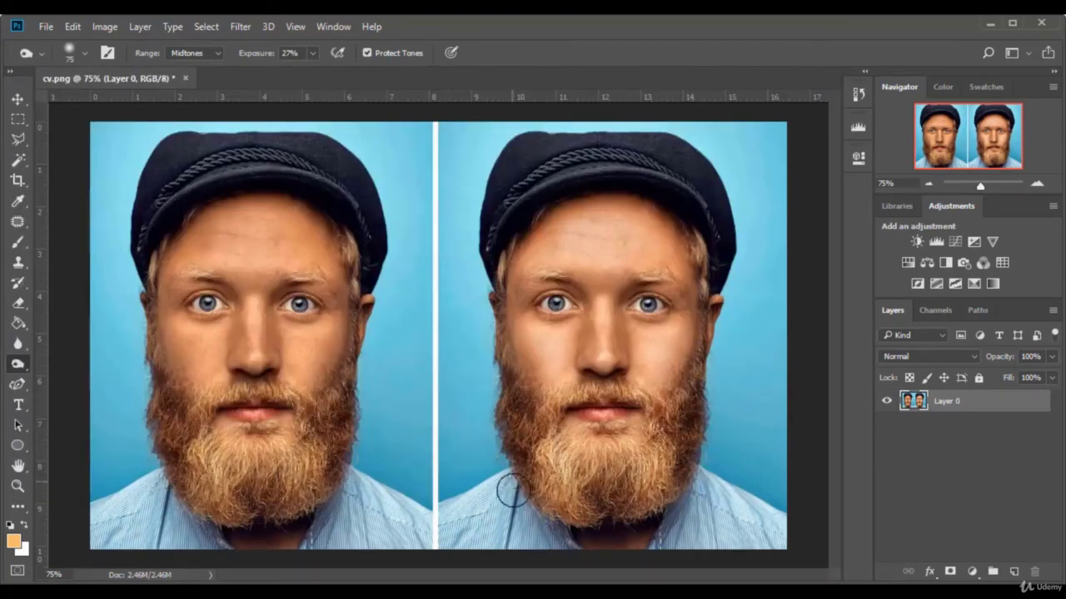
drag(512, 291, 508, 328)
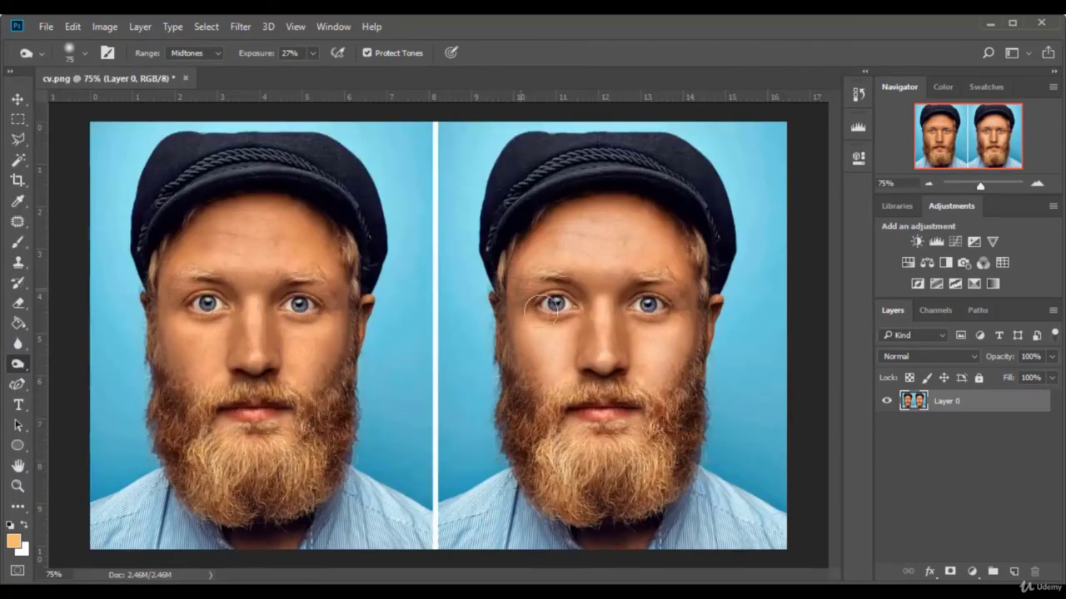
drag(572, 309, 581, 358)
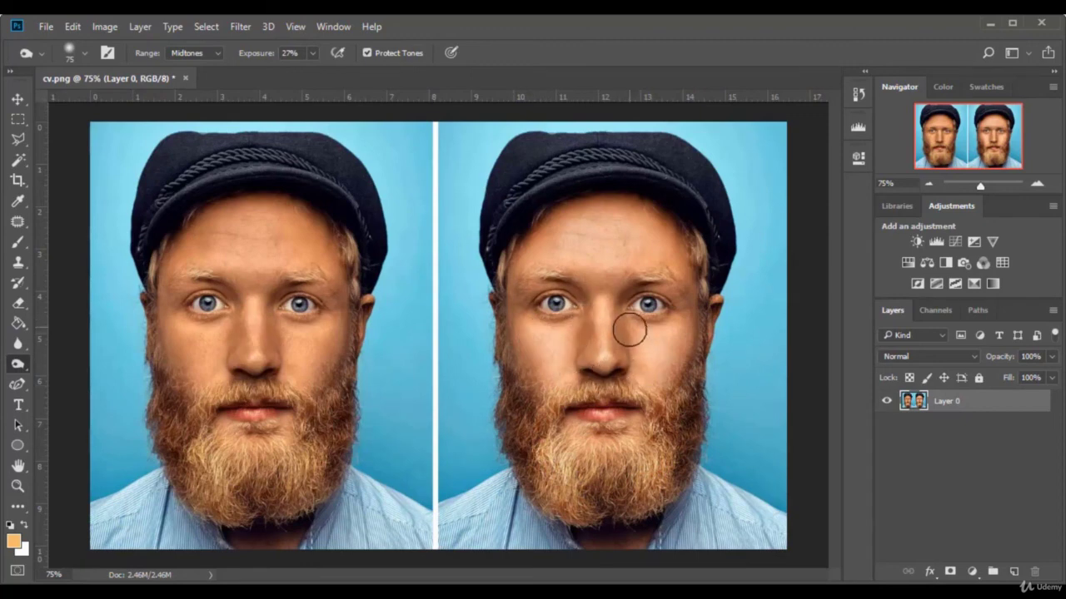
drag(516, 246, 504, 260)
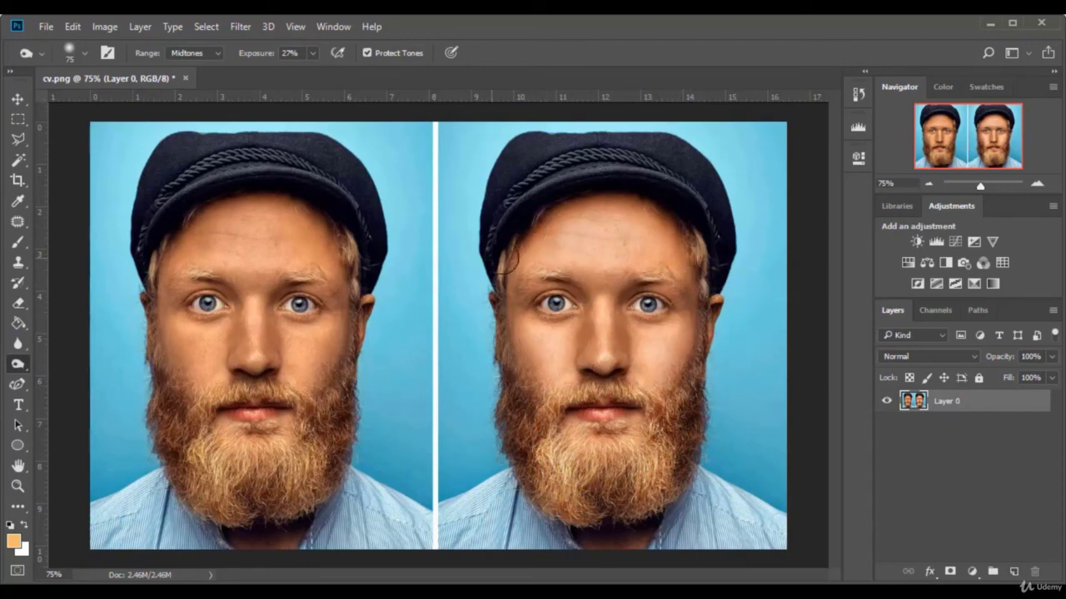
drag(733, 351, 727, 363)
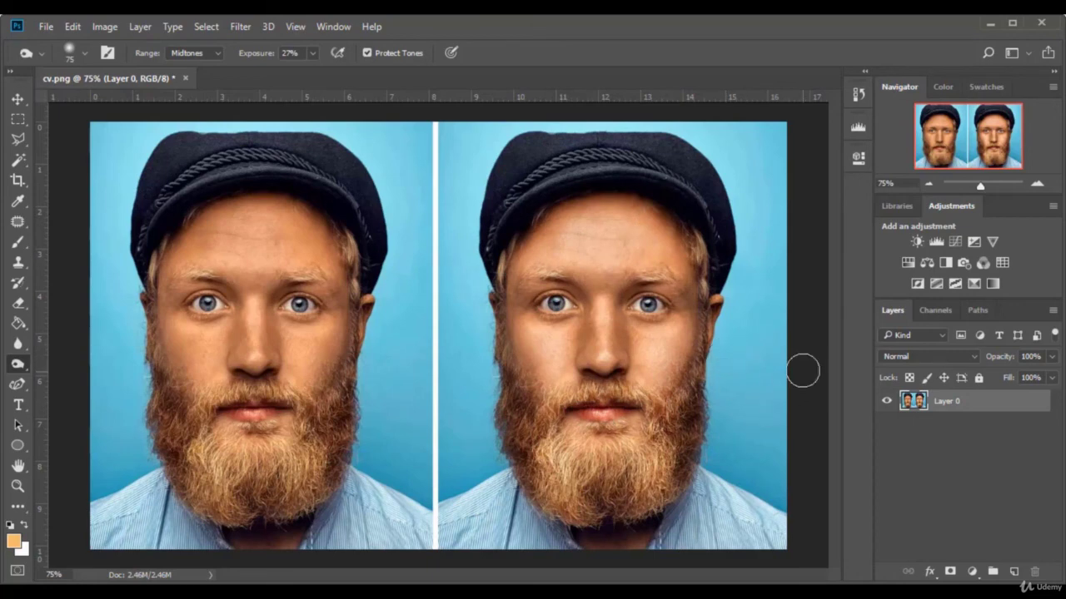